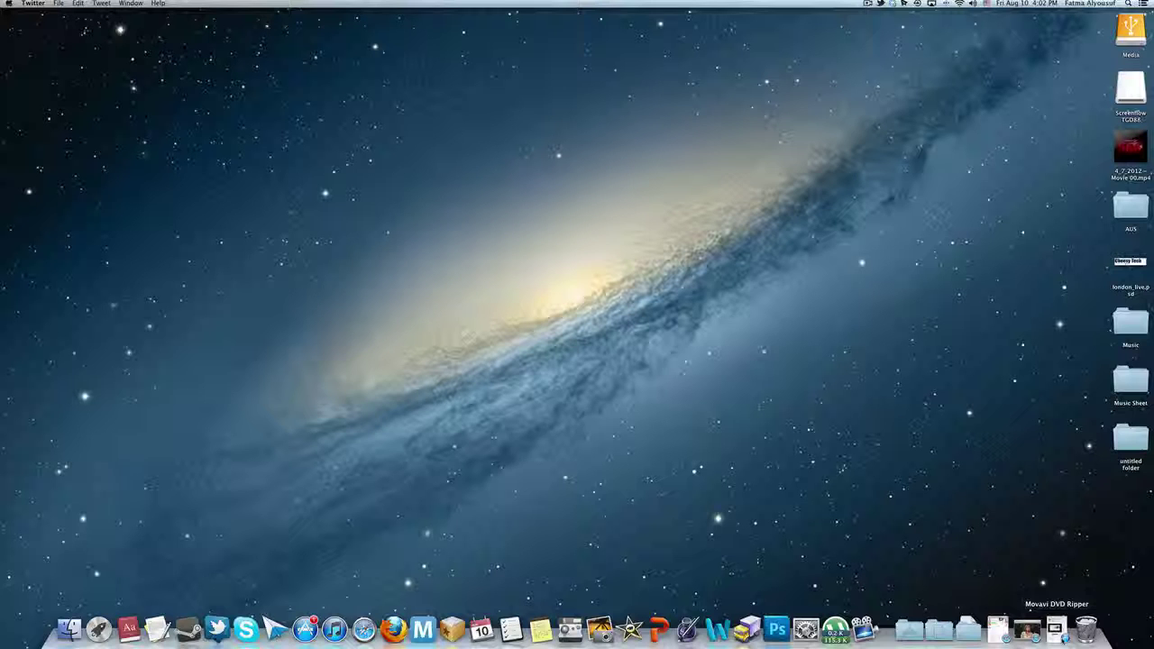
Step: Check the Movavi DVD Ripper App Store listing's $19.99 price and size, then close the store
{"action": "left_click", "coordinate": [1058, 631]}
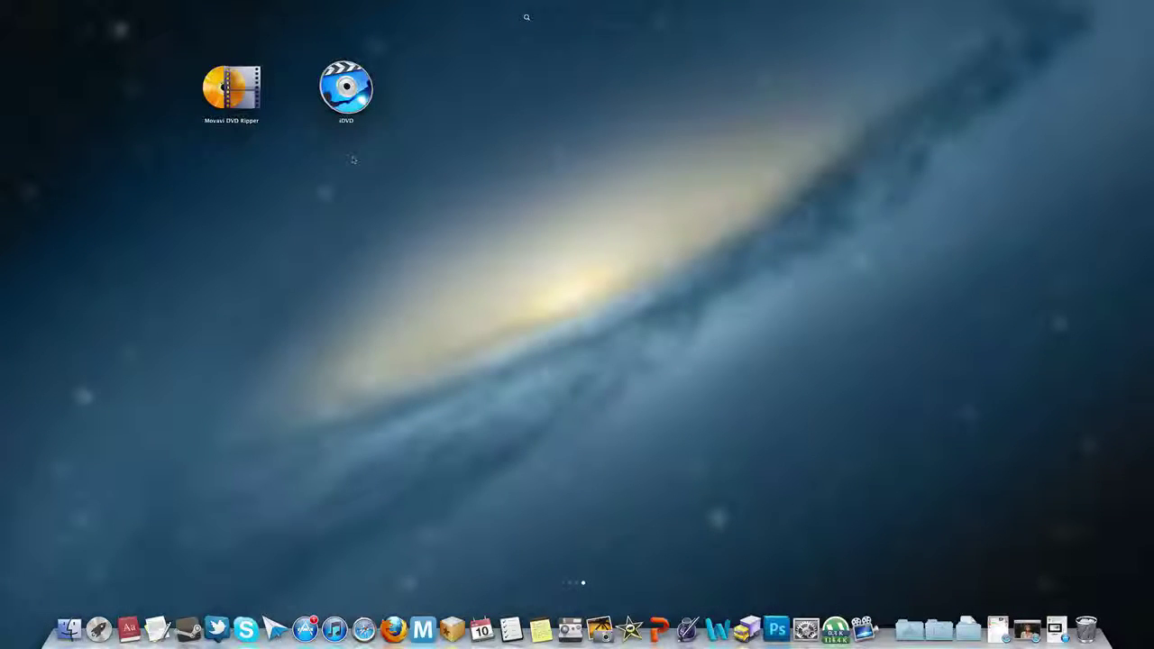
{"action": "key", "text": "Escape"}
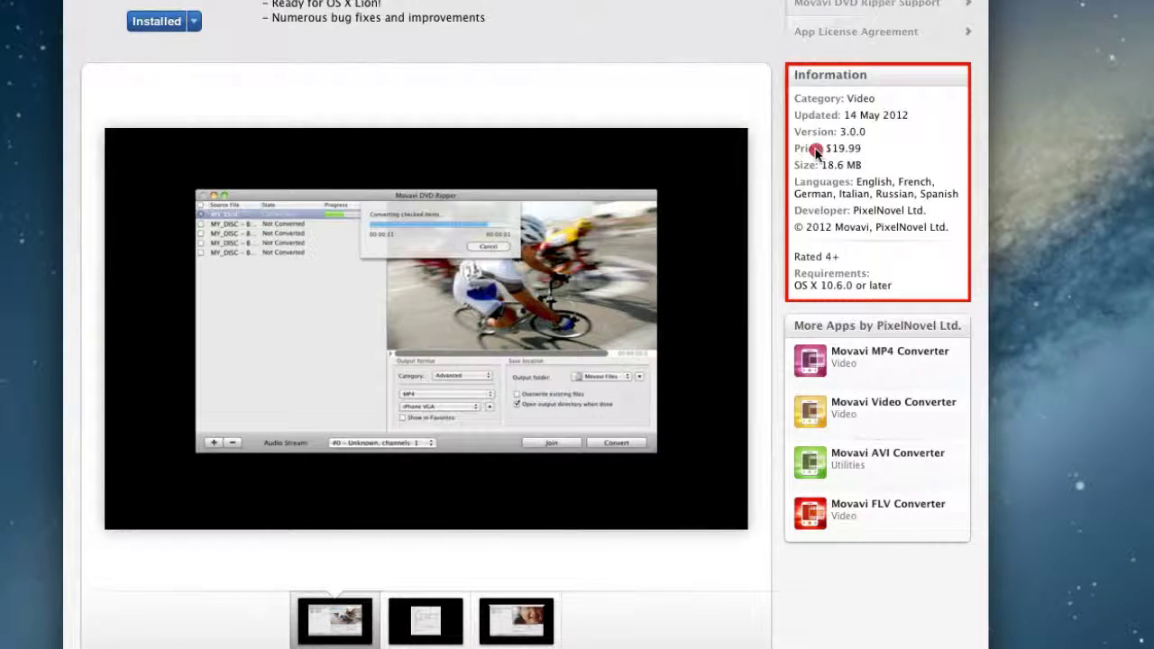
{"action": "left_click", "coordinate": [869, 157]}
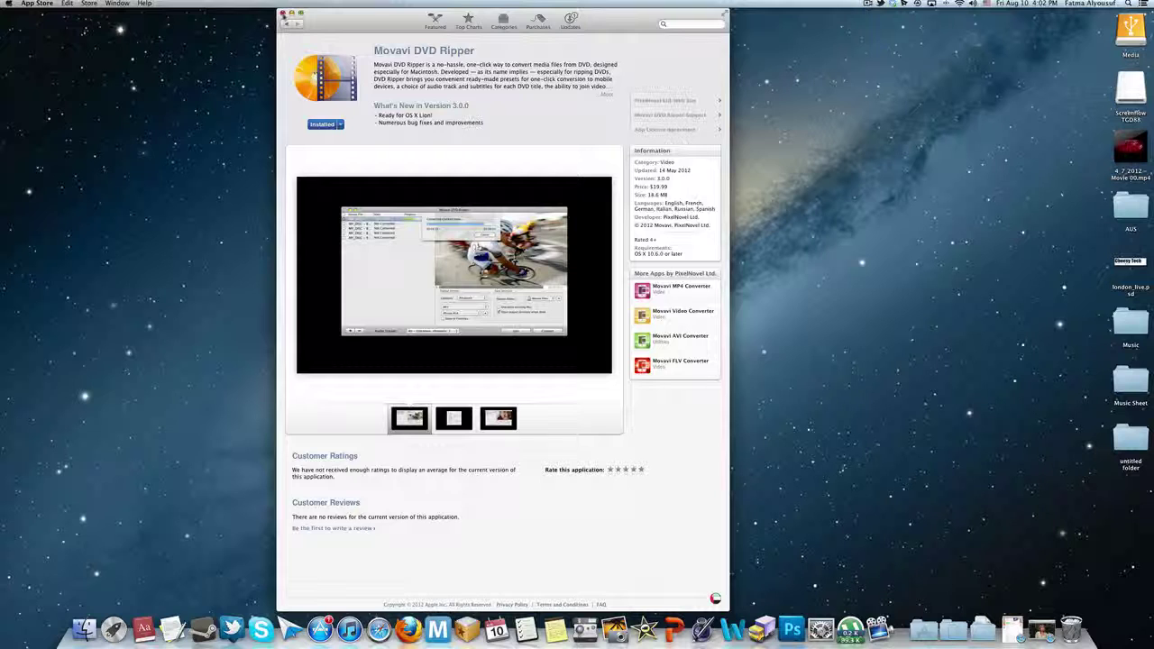
{"action": "left_click", "coordinate": [282, 13]}
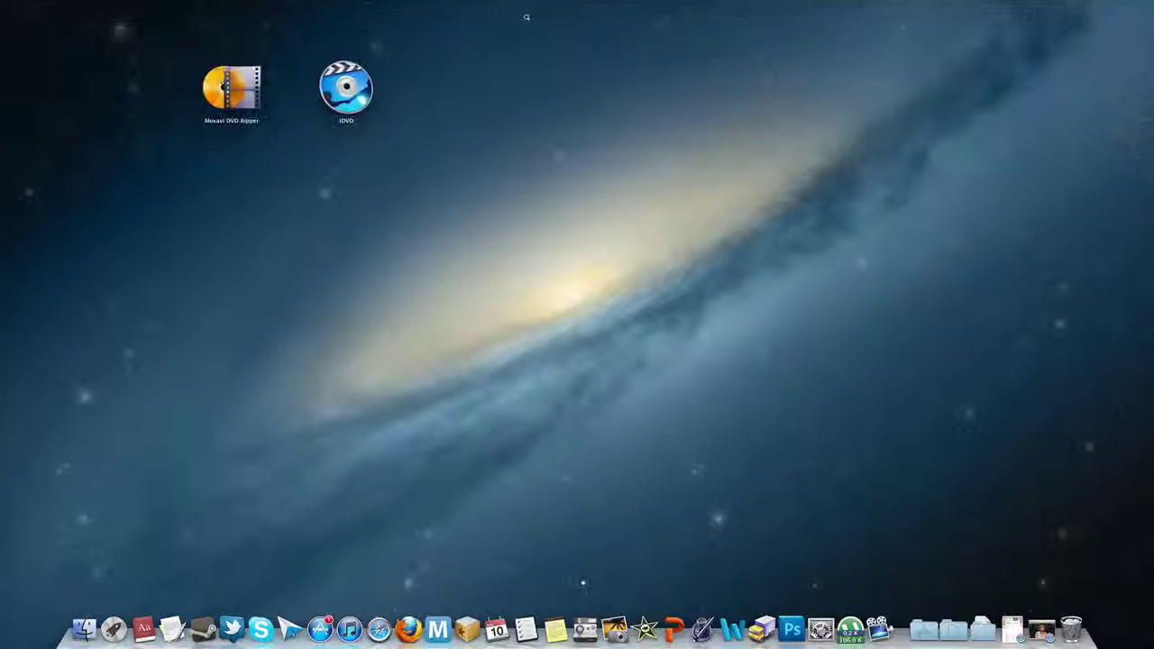
Step: Launch Movavi DVD Ripper, drop in the desktop movie, dismiss the copy-protection warning, and keep Desktop output
{"action": "double_click", "coordinate": [206, 82]}
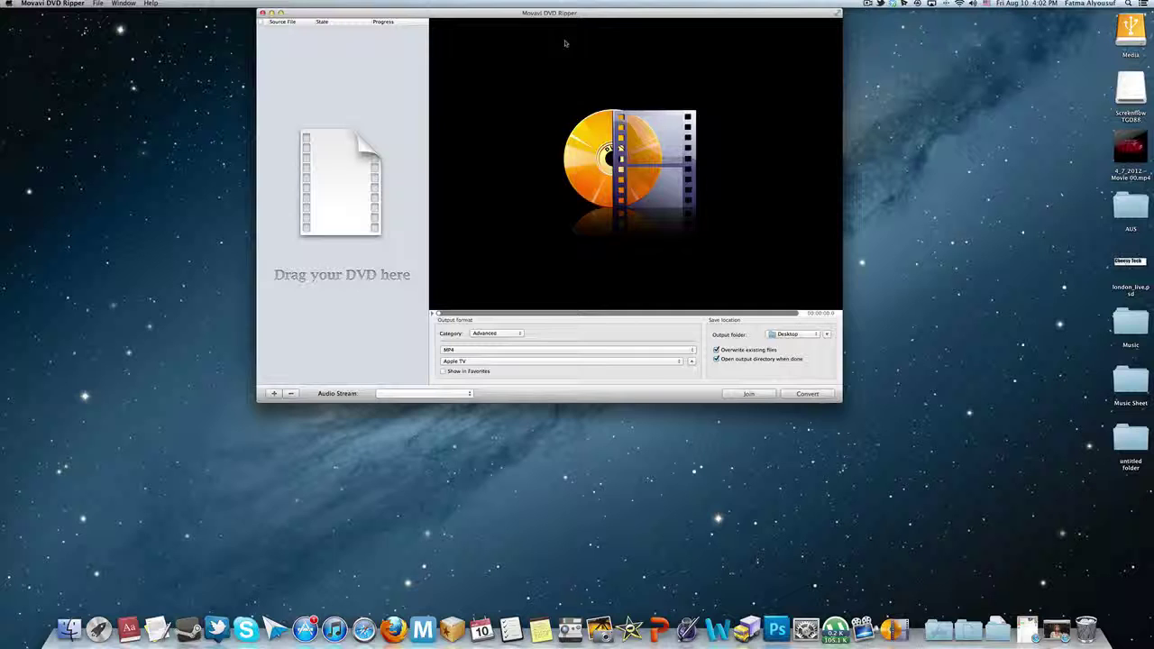
{"action": "left_click_drag", "start_coordinate": [564, 15], "coordinate": [582, 60]}
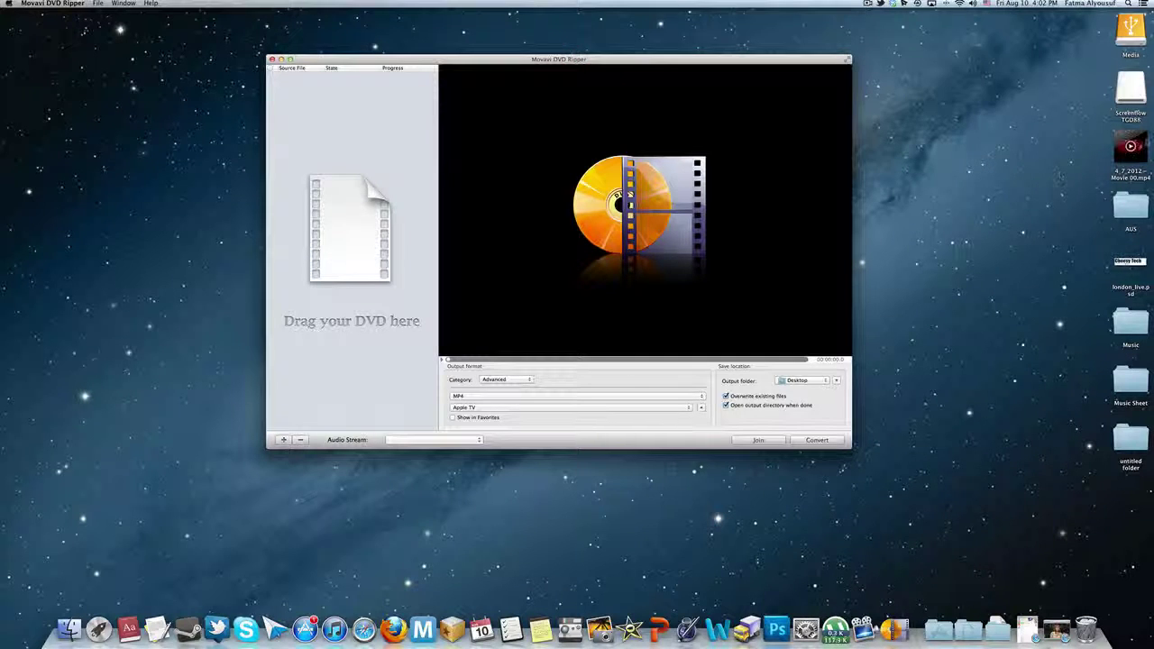
{"action": "left_click_drag", "start_coordinate": [1130, 147], "coordinate": [384, 201]}
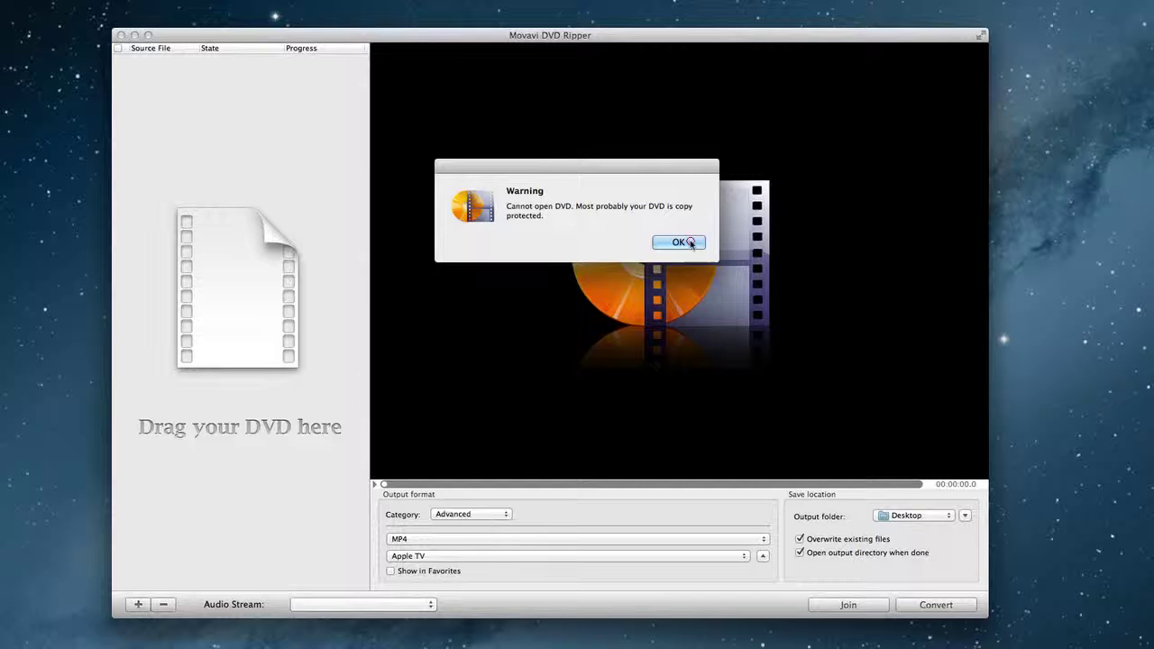
{"action": "left_click", "coordinate": [678, 242]}
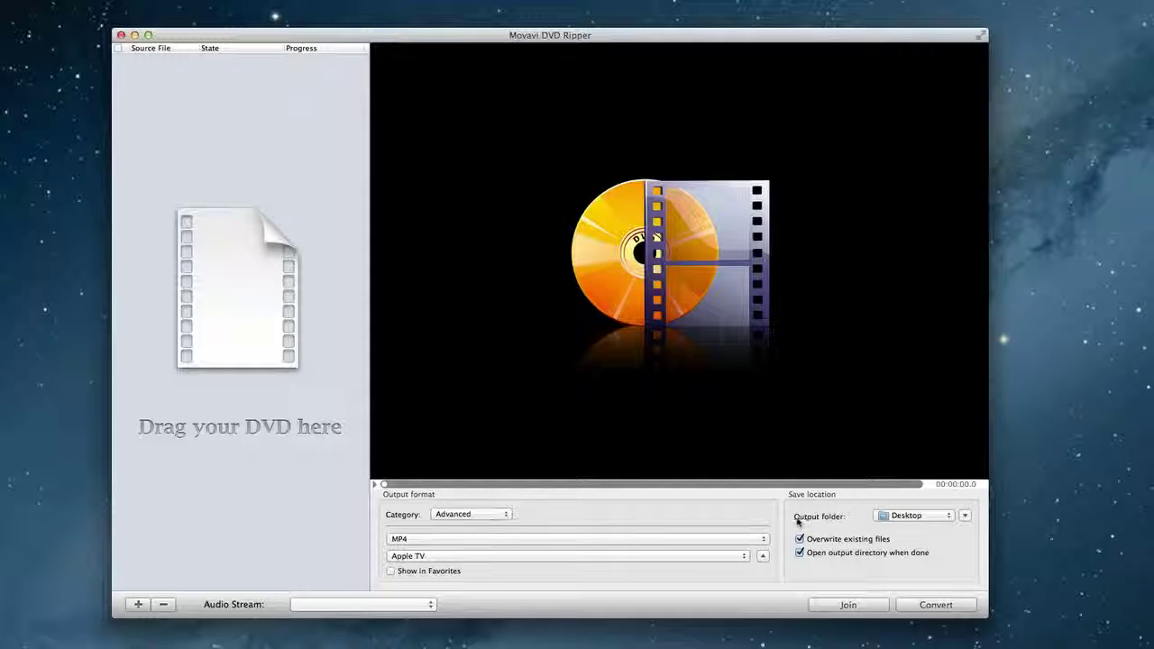
{"action": "left_click", "coordinate": [912, 519]}
{"action": "left_click", "coordinate": [914, 518]}
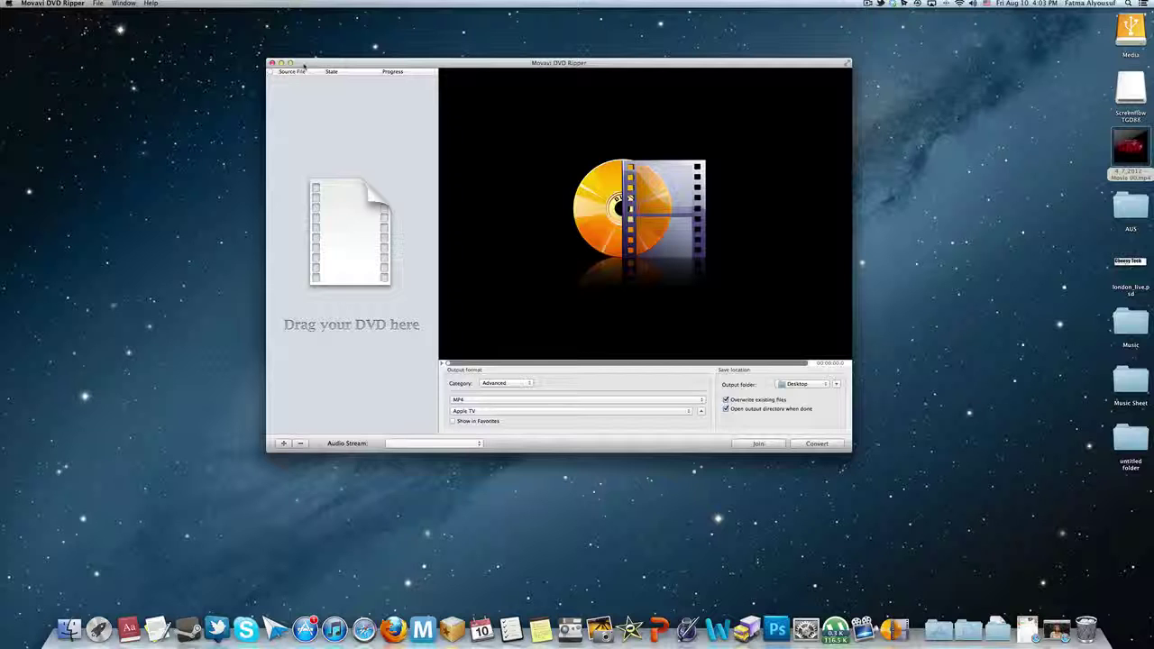
Step: Close Movavi DVD Ripper, launch iDVD from Launchpad, and position its start window
{"action": "left_click_drag", "start_coordinate": [305, 66], "coordinate": [300, 68]}
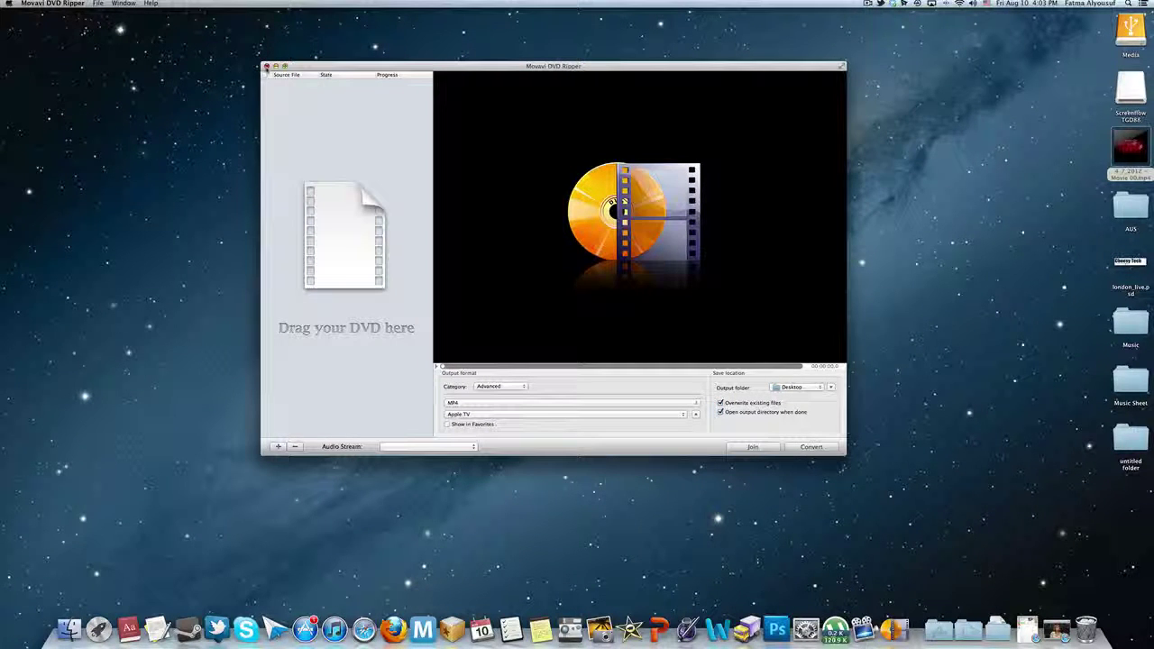
{"action": "left_click", "coordinate": [266, 67]}
{"action": "left_click", "coordinate": [749, 207]}
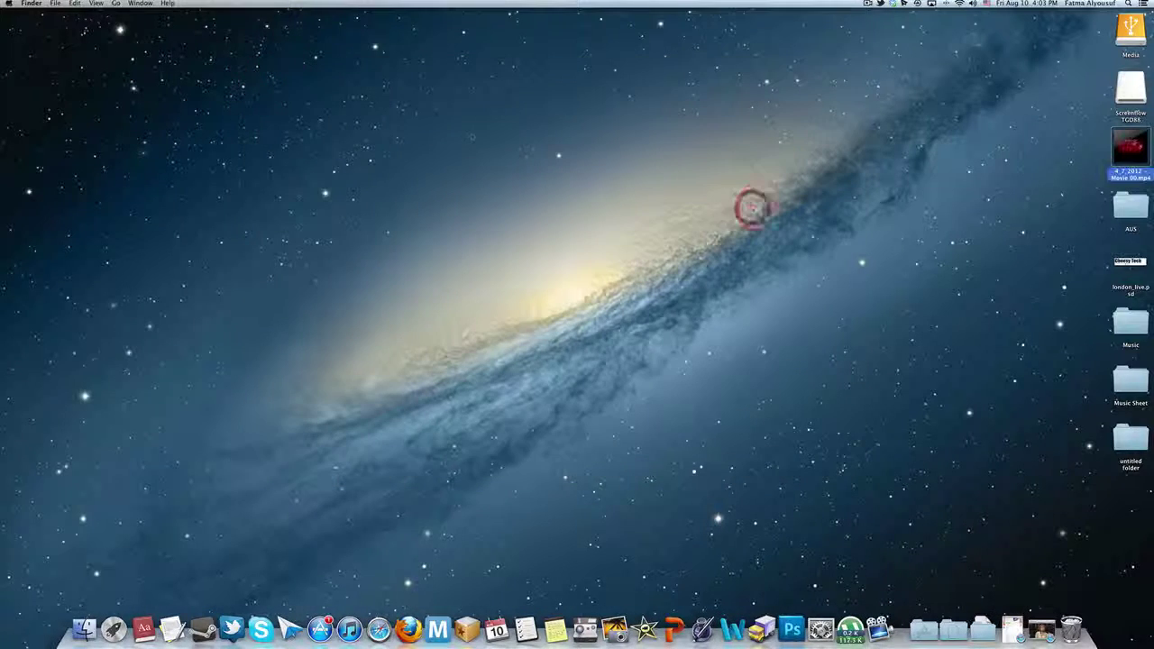
{"action": "key", "text": "F4"}
{"action": "left_click", "coordinate": [346, 87]}
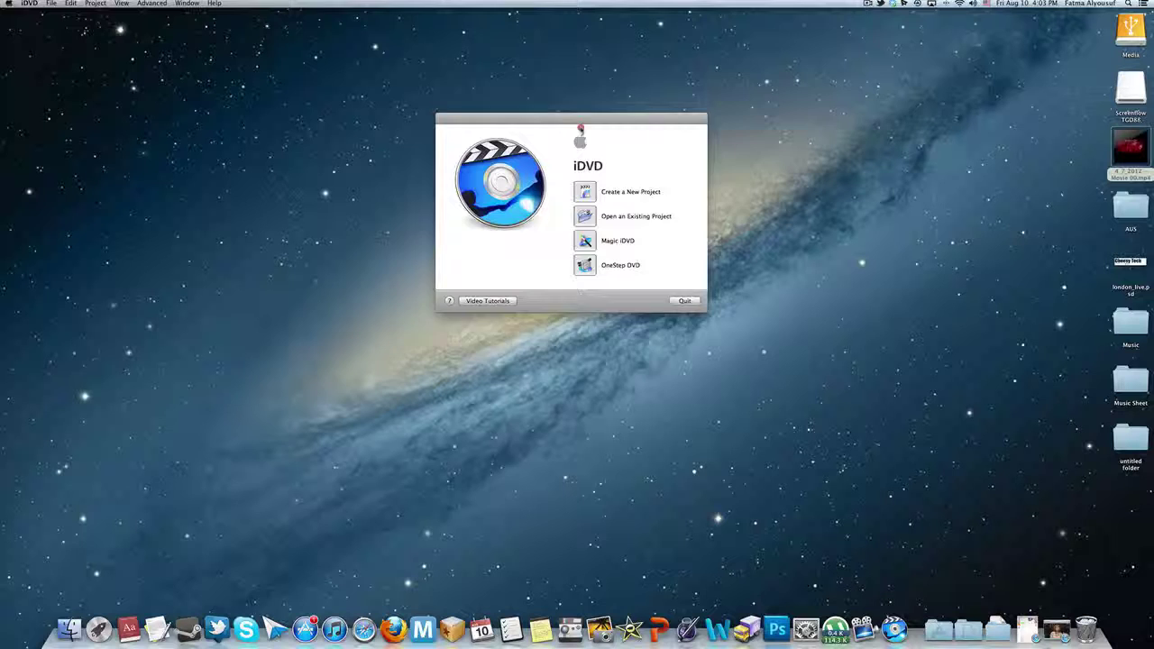
{"action": "left_click_drag", "start_coordinate": [587, 121], "coordinate": [543, 169]}
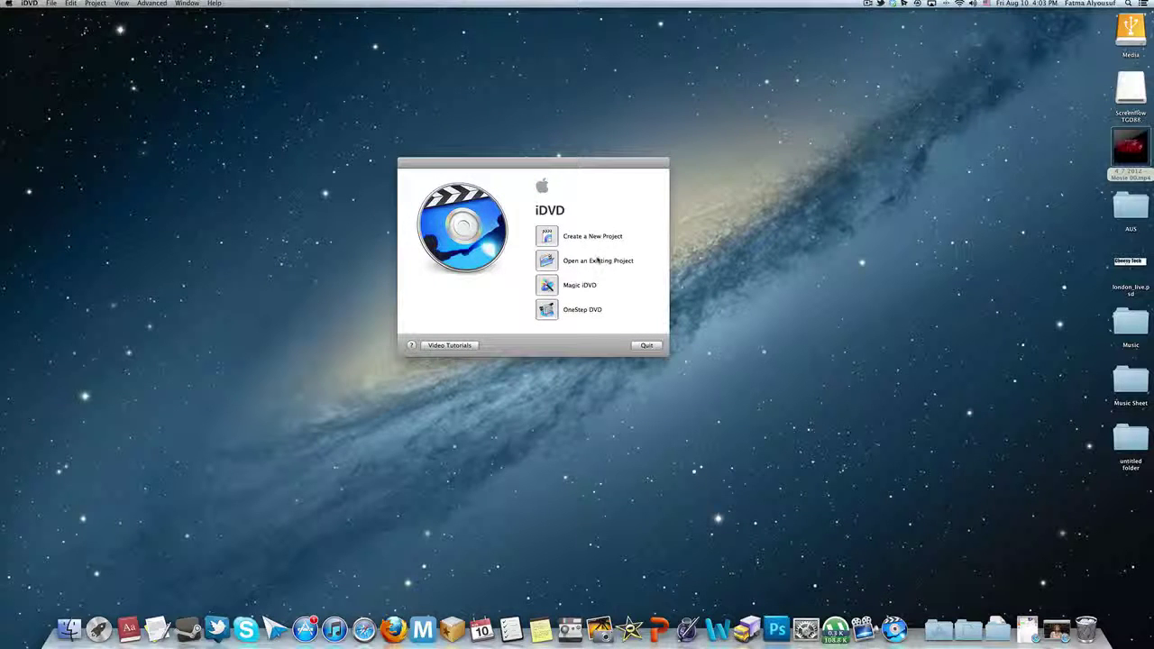
{"action": "left_click_drag", "start_coordinate": [571, 163], "coordinate": [569, 155]}
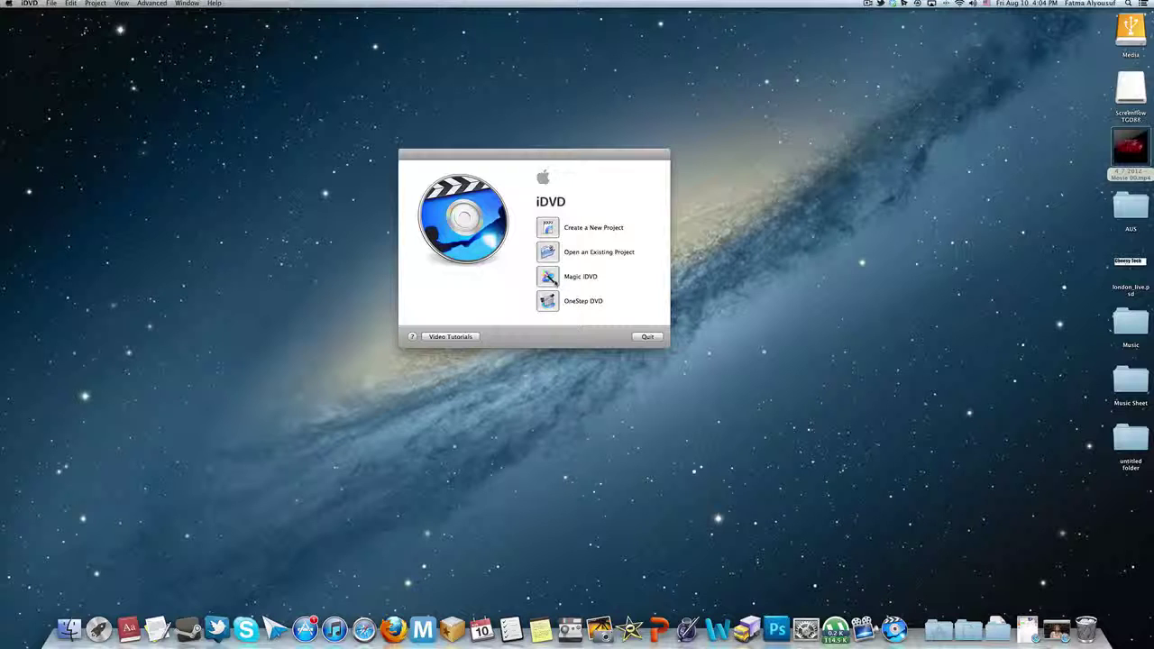
Step: Start a Magic iDVD project titled 'Test' using the Modern theme
{"action": "left_click", "coordinate": [549, 278]}
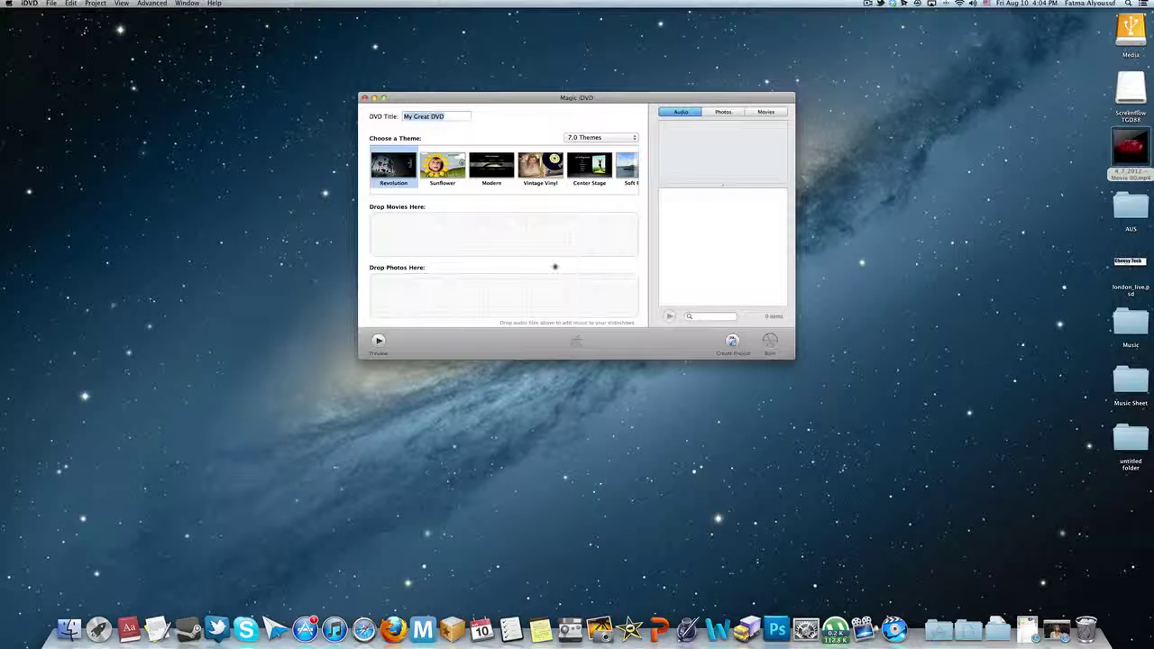
{"action": "left_click_drag", "start_coordinate": [596, 98], "coordinate": [568, 156]}
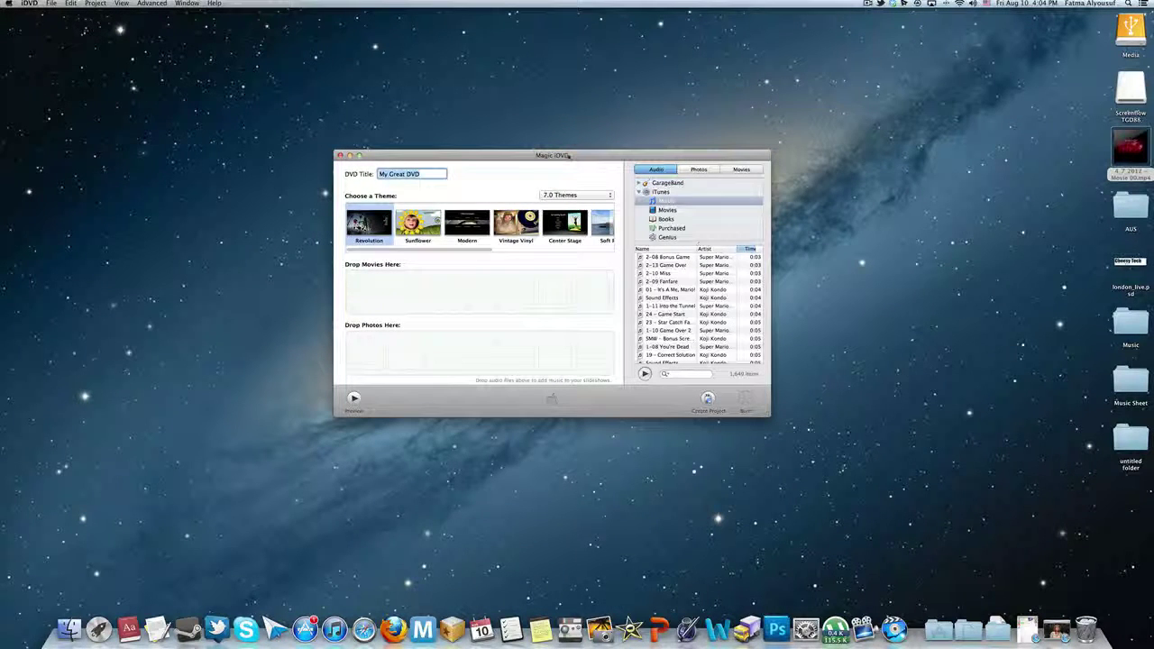
{"action": "type", "text": "Test"}
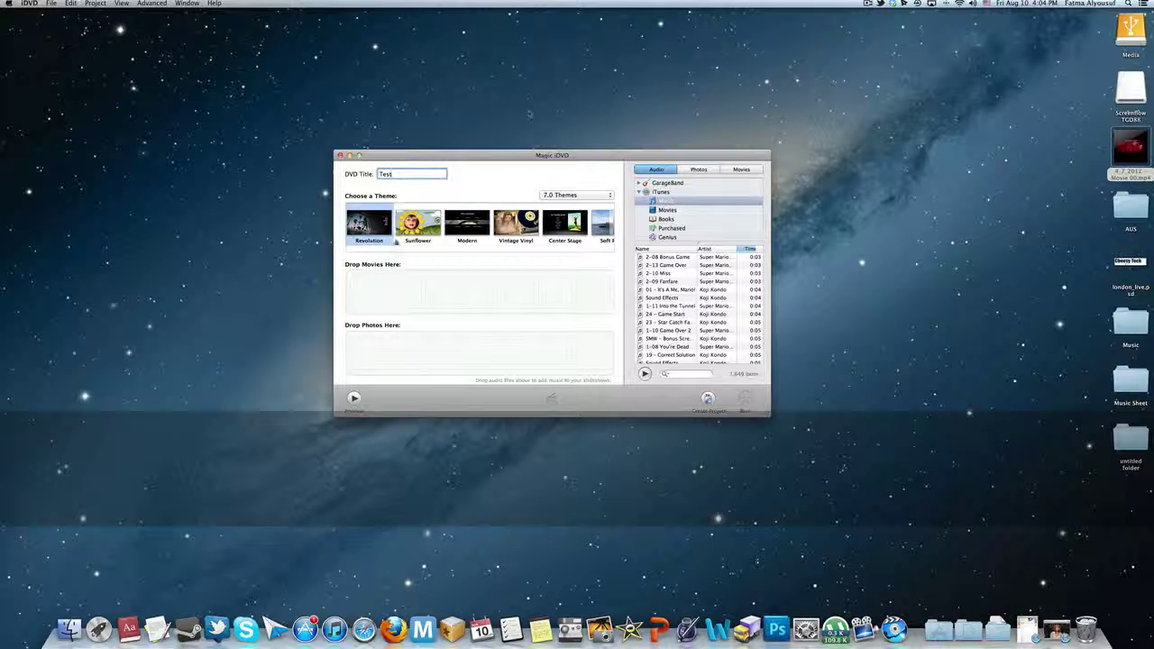
{"action": "left_click", "coordinate": [467, 225]}
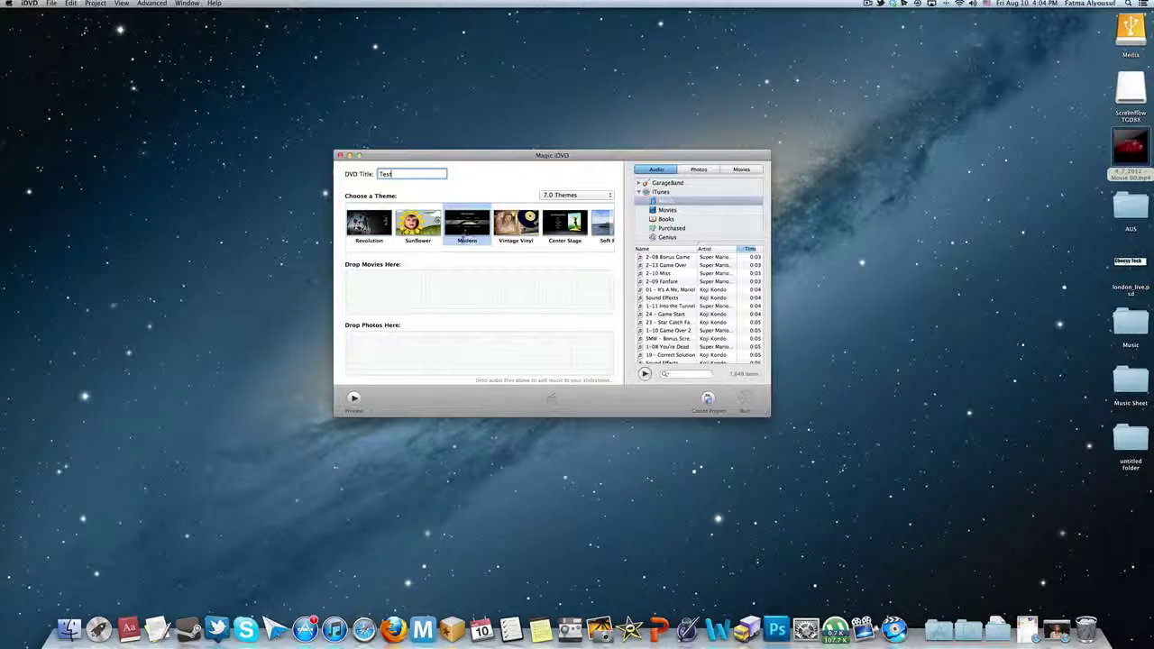
{"action": "scroll", "coordinate": [466, 231], "scroll_direction": "right", "scroll_amount": 5}
{"action": "scroll", "coordinate": [477, 230], "scroll_direction": "left", "scroll_amount": 5}
Step: Add the desktop movie to the Drop Movies Here area
{"action": "left_click_drag", "start_coordinate": [1131, 146], "coordinate": [382, 293]}
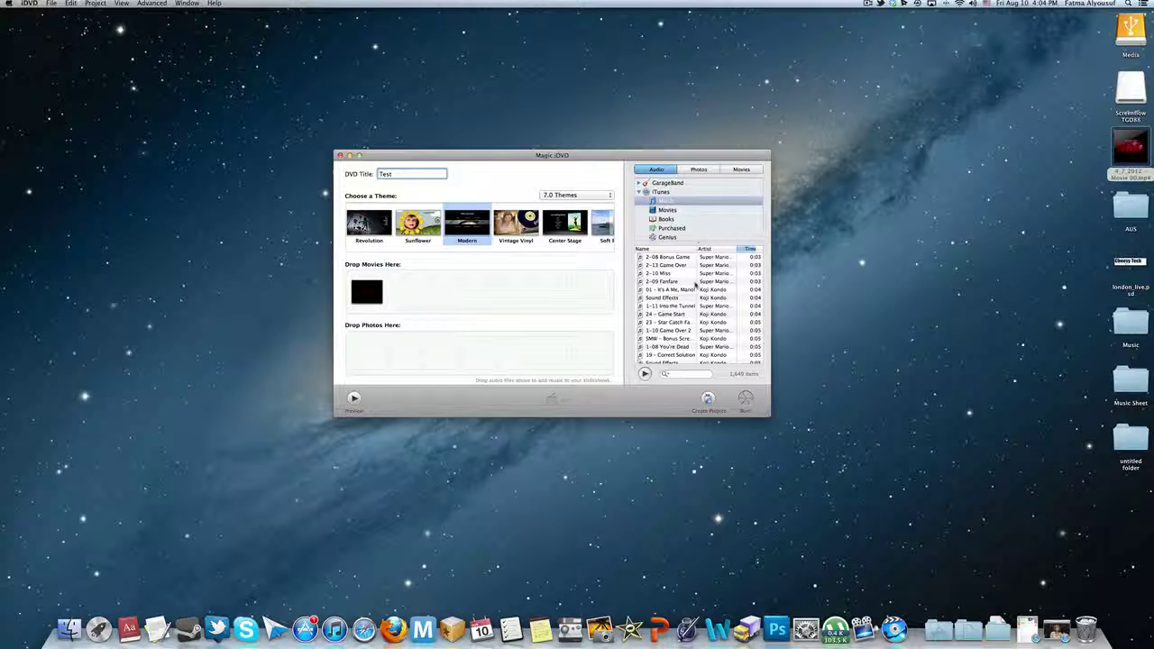
{"action": "scroll", "coordinate": [670, 297], "scroll_direction": "down", "scroll_amount": 10}
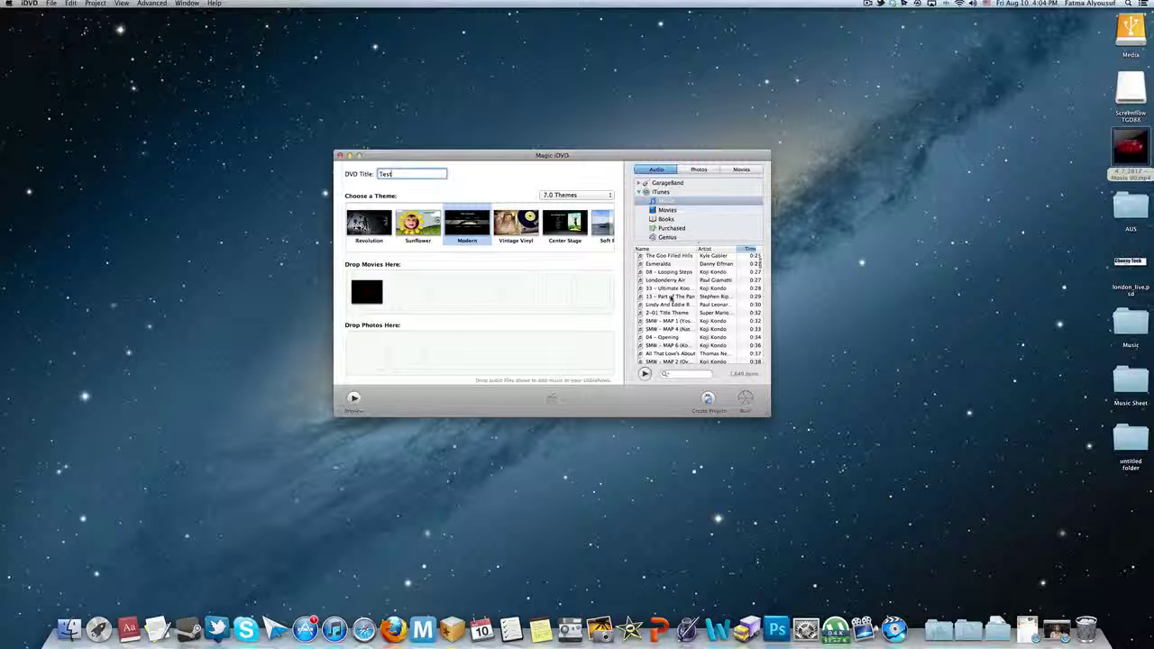
{"action": "scroll", "coordinate": [694, 348], "scroll_direction": "up", "scroll_amount": 5}
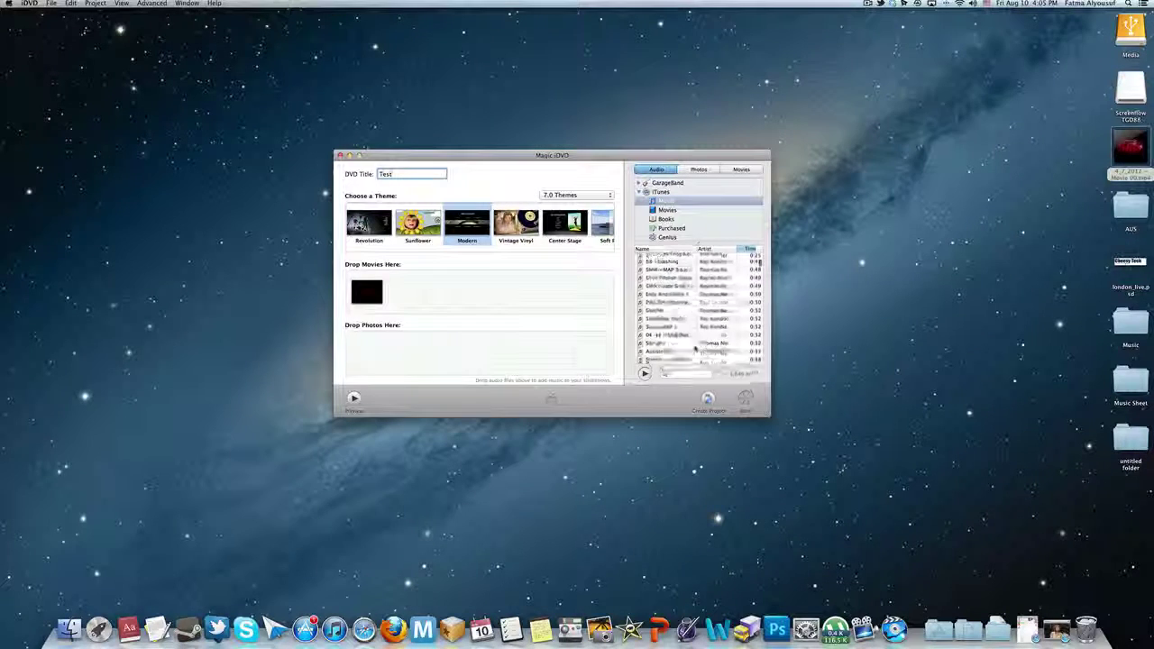
{"action": "scroll", "coordinate": [694, 348], "scroll_direction": "up", "scroll_amount": 5}
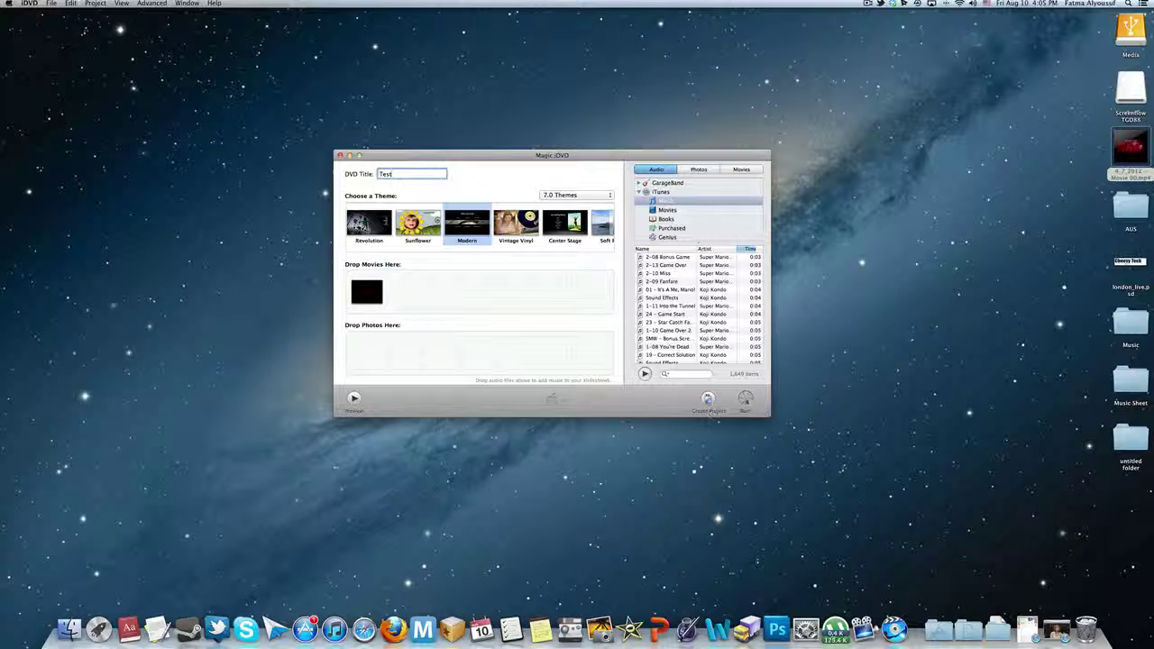
Step: Burn the Test project, cancel the blank-DVD prompt, and close the Test 1 project window
{"action": "left_click", "coordinate": [744, 400]}
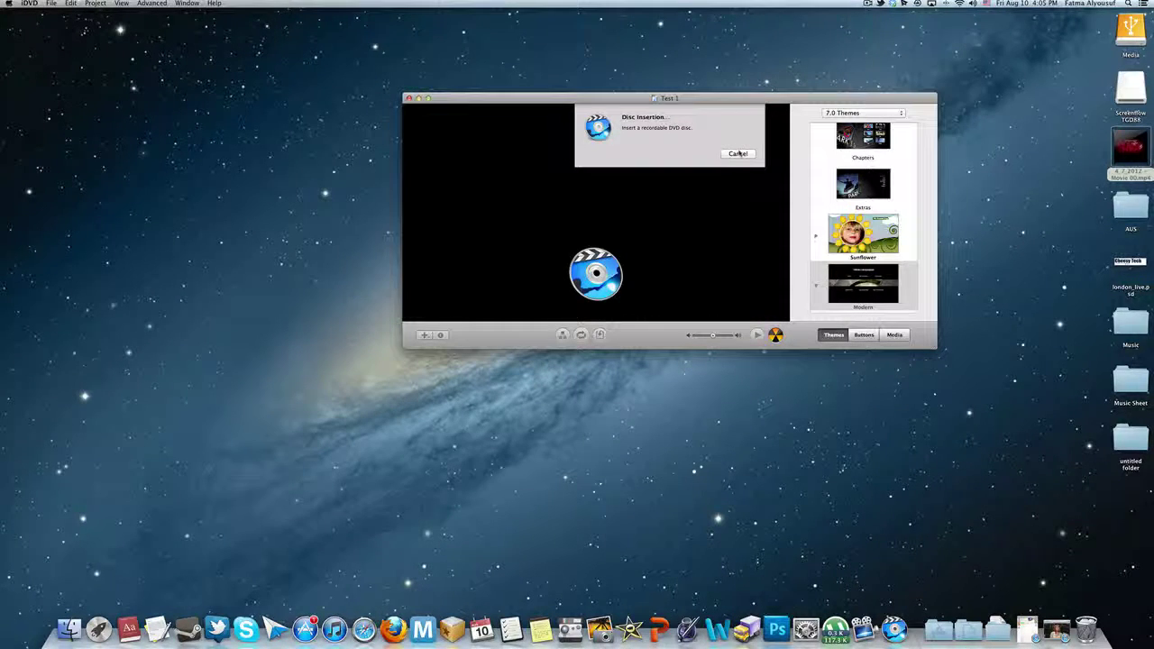
{"action": "left_click", "coordinate": [737, 153]}
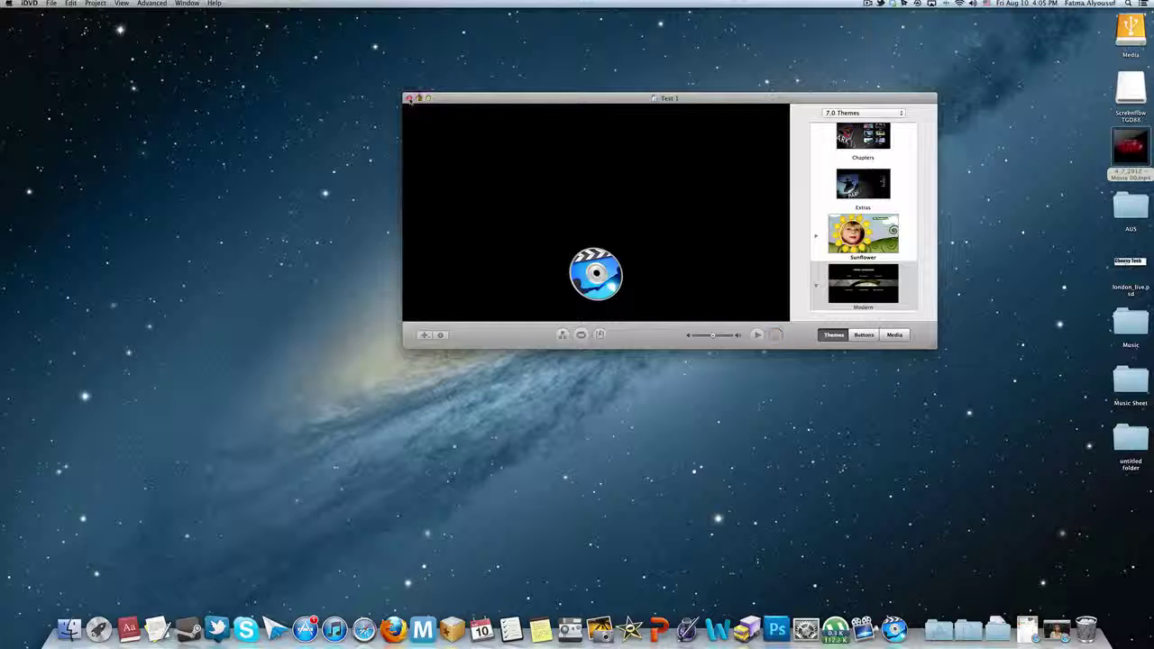
{"action": "left_click", "coordinate": [408, 97]}
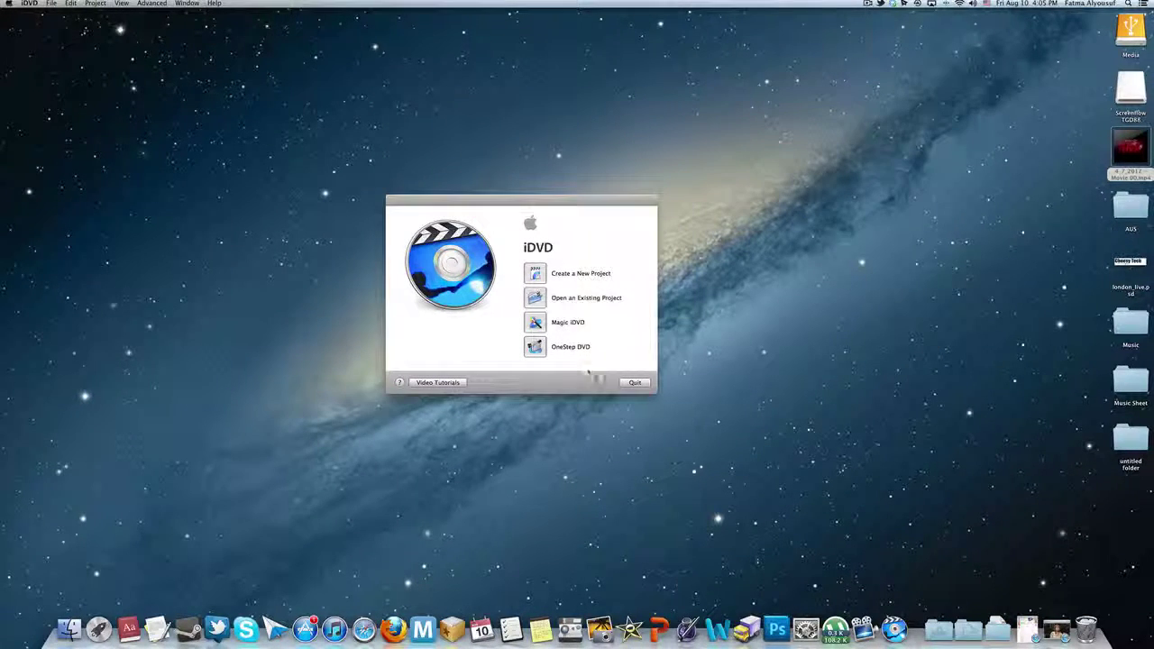
{"action": "left_click_drag", "start_coordinate": [511, 194], "coordinate": [528, 187]}
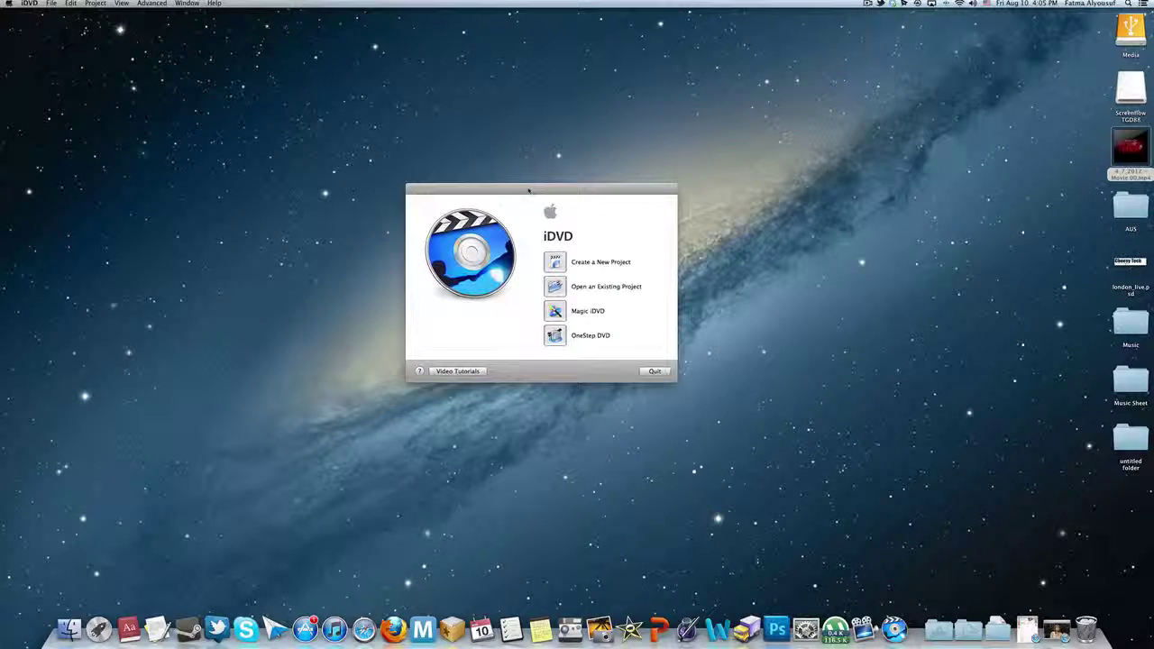